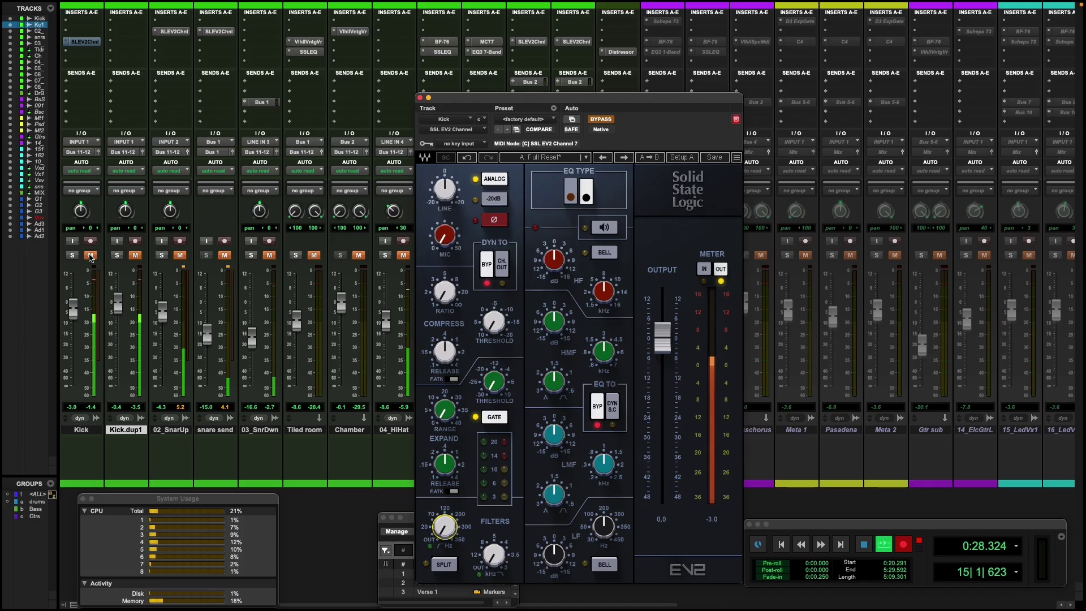
- Unmute the Kick track and set its gate to threshold 10, range 20 and release 0.14, with fast attack on
{"action": "left_click", "coordinate": [91, 255]}
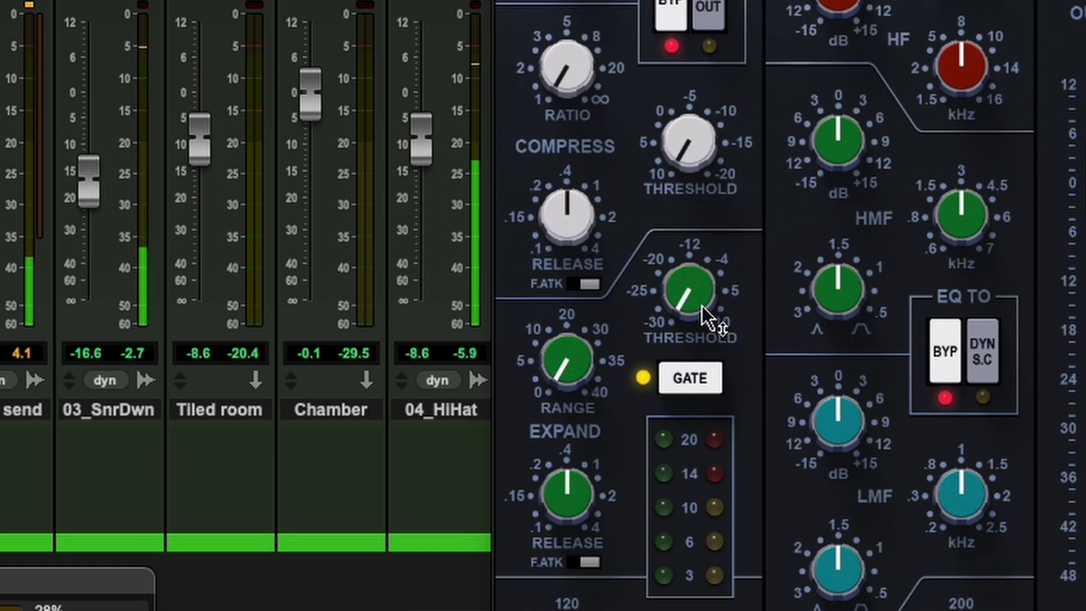
{"action": "mouse_move", "coordinate": [496, 392]}
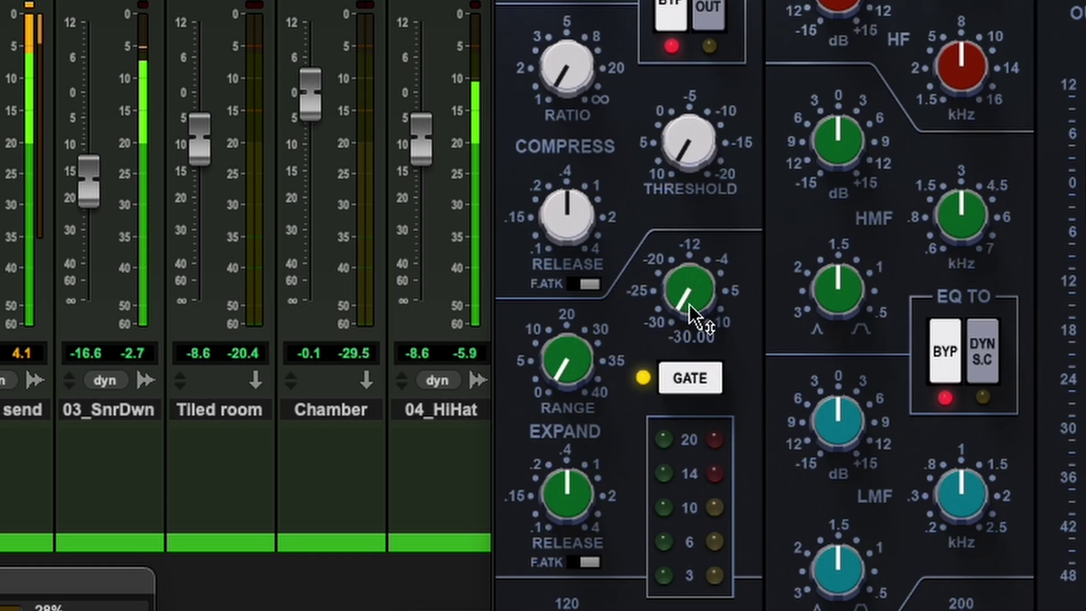
{"action": "left_click_drag", "start_coordinate": [691, 316], "coordinate": [692, 249]}
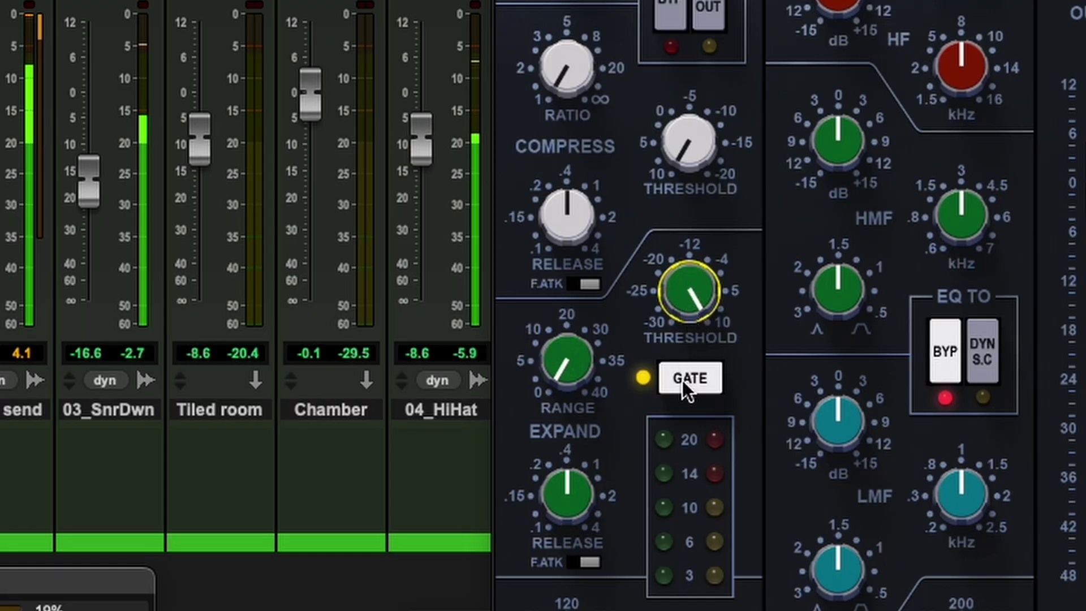
{"action": "left_click_drag", "start_coordinate": [569, 374], "coordinate": [569, 327]}
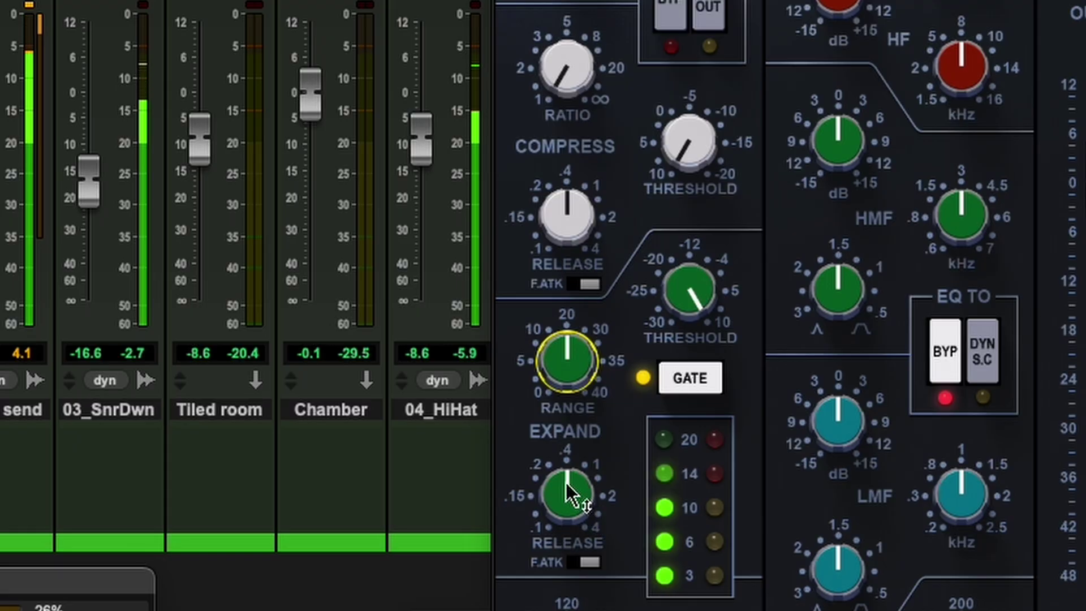
{"action": "left_click_drag", "start_coordinate": [562, 492], "coordinate": [562, 518]}
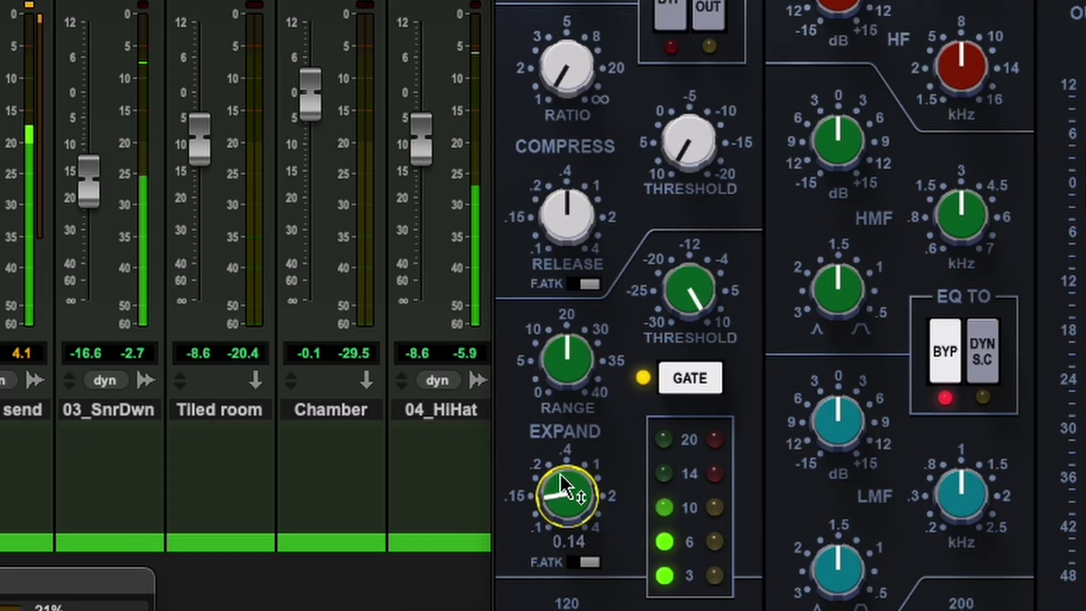
{"action": "left_click", "coordinate": [594, 563]}
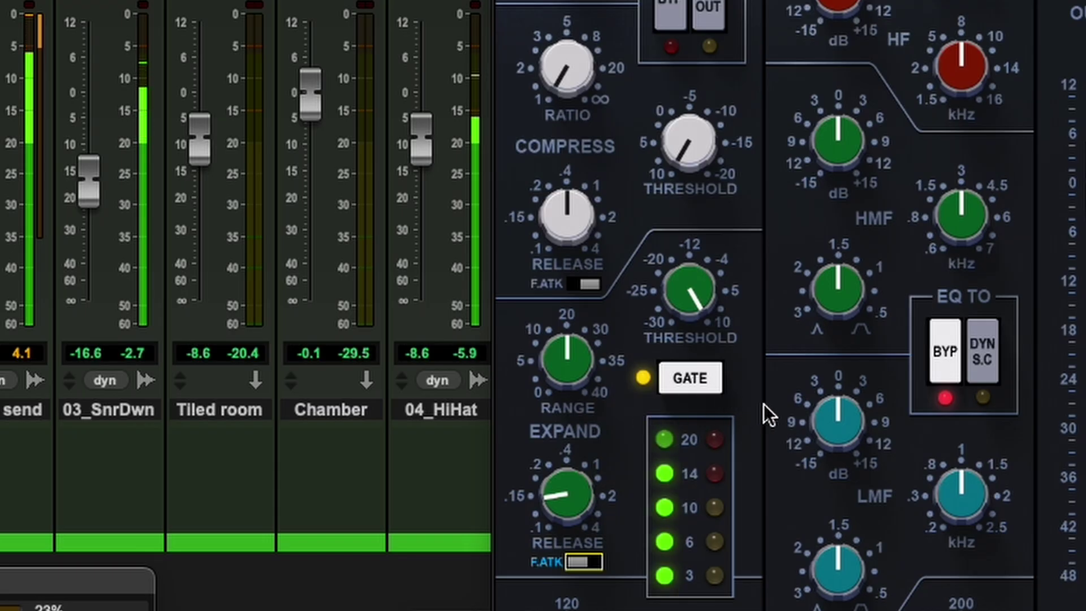
{"action": "left_click", "coordinate": [588, 556]}
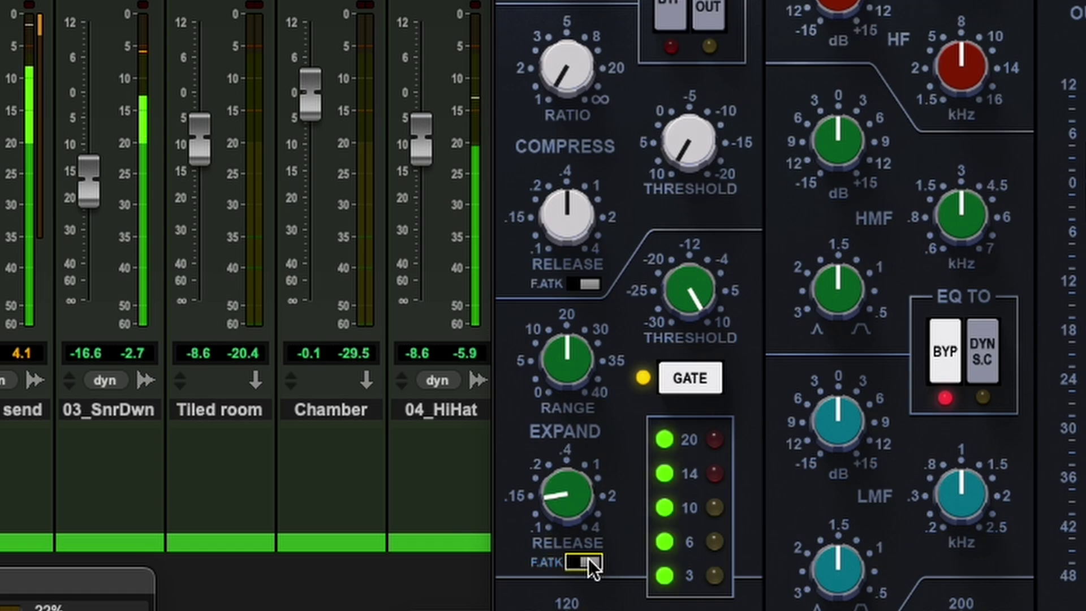
{"action": "left_click", "coordinate": [588, 558]}
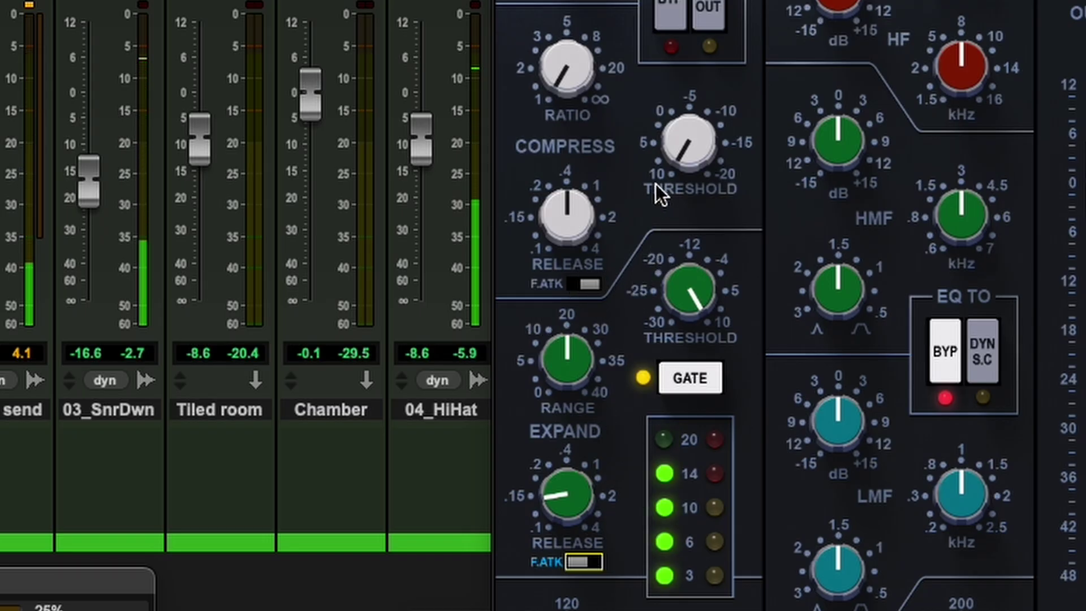
- Set the kick compressor to a ratio of about 4, a threshold of about -4 and a slightly faster release of about 0.3
{"action": "left_click_drag", "start_coordinate": [556, 86], "coordinate": [555, 50]}
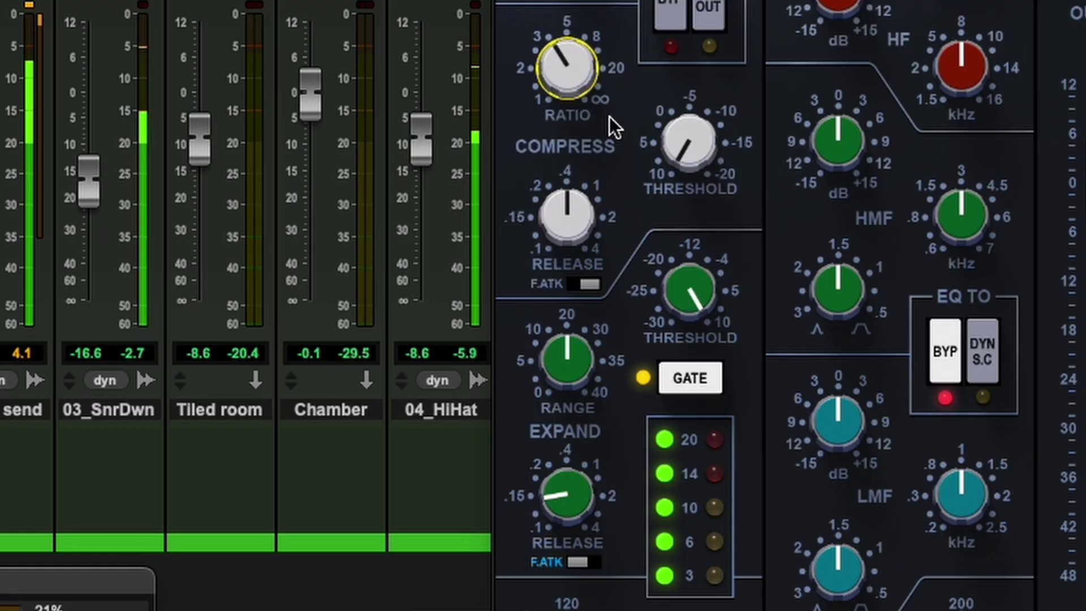
{"action": "left_click_drag", "start_coordinate": [697, 151], "coordinate": [697, 116]}
{"action": "left_click_drag", "start_coordinate": [679, 164], "coordinate": [679, 165]}
{"action": "mouse_move", "coordinate": [566, 215]}
{"action": "left_mouse_down"}
{"action": "mouse_move", "coordinate": [566, 226]}
{"action": "mouse_move", "coordinate": [566, 199]}
{"action": "left_mouse_up"}
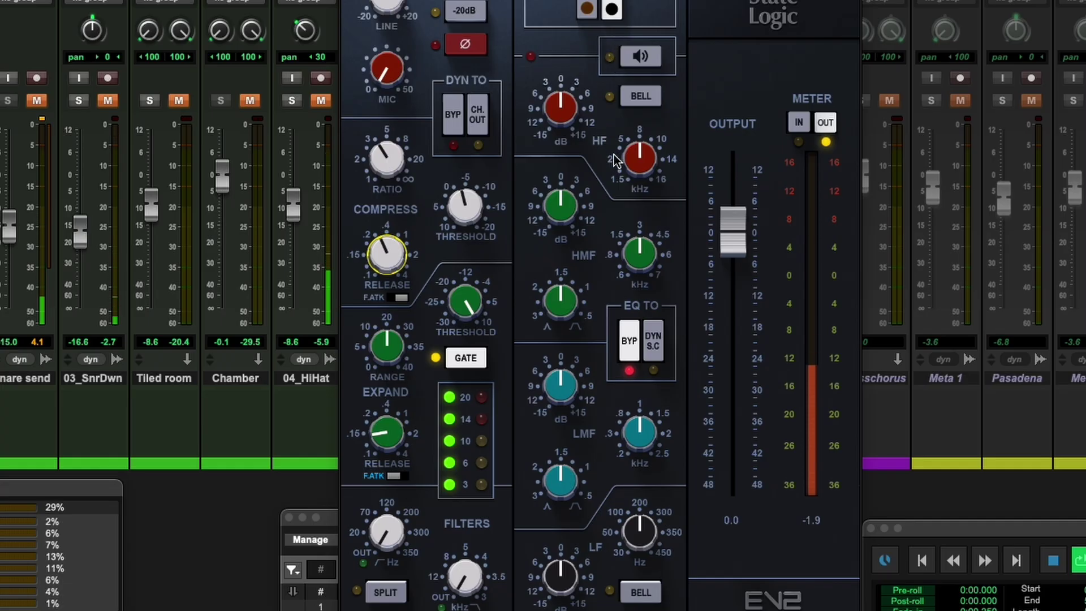
- Activate the EQ, boosting HF by 4.6 dB and HMF by 3.3 dB just above 3 kHz with a slightly narrower HMF bandwidth
{"action": "left_click", "coordinate": [628, 342]}
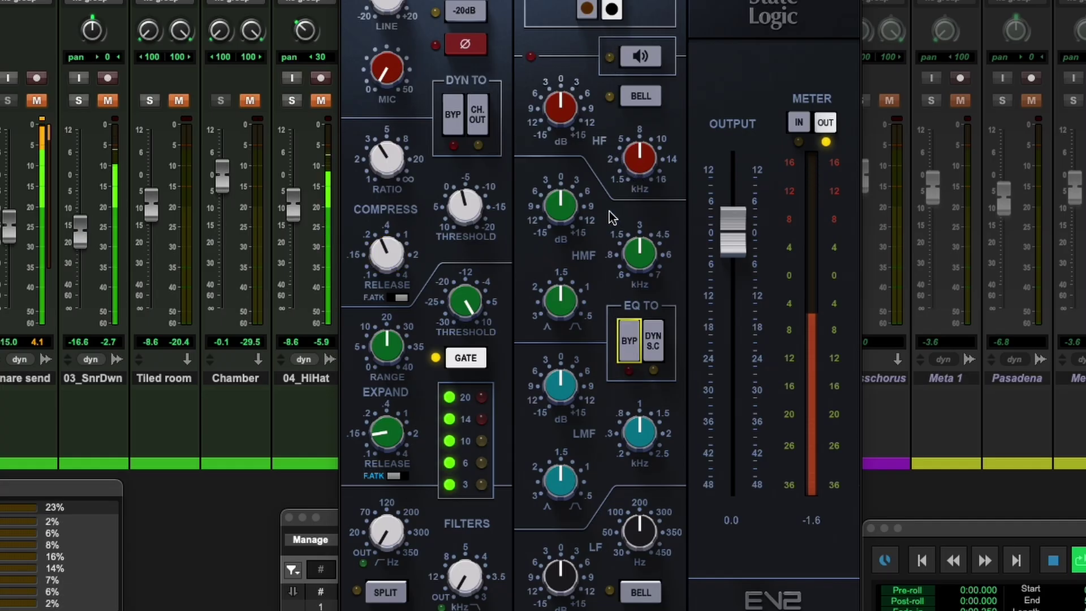
{"action": "left_click_drag", "start_coordinate": [563, 120], "coordinate": [563, 103]}
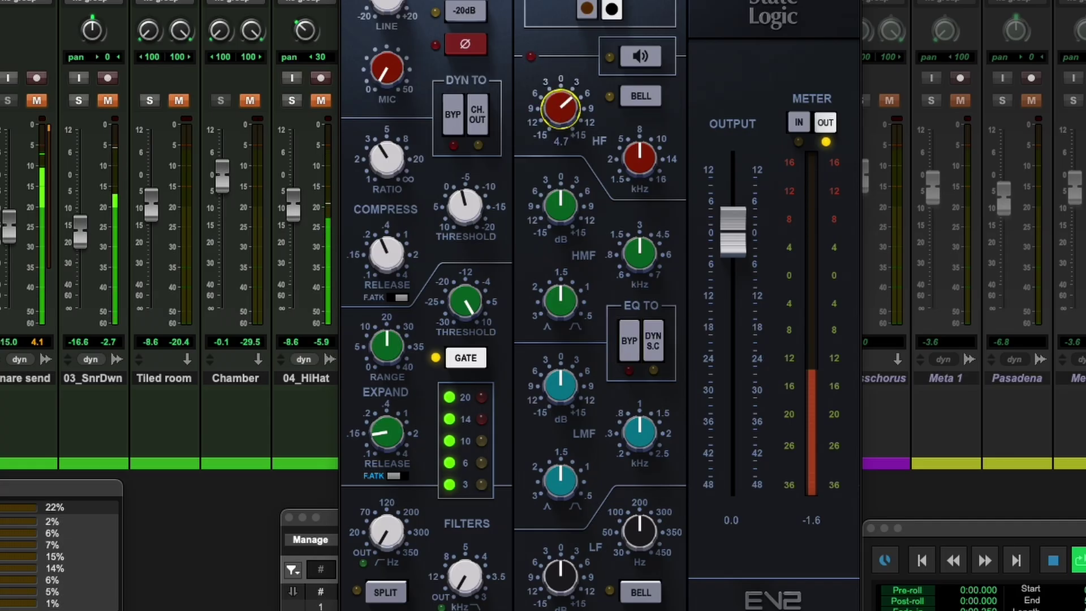
{"action": "left_click_drag", "start_coordinate": [640, 254], "coordinate": [640, 249]}
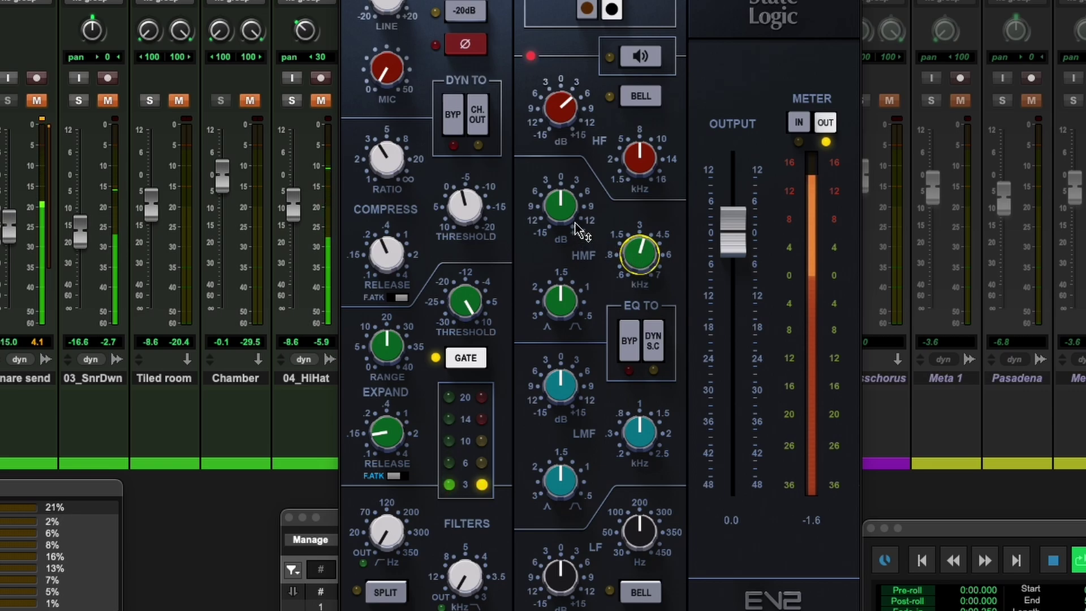
{"action": "left_click_drag", "start_coordinate": [560, 206], "coordinate": [560, 191]}
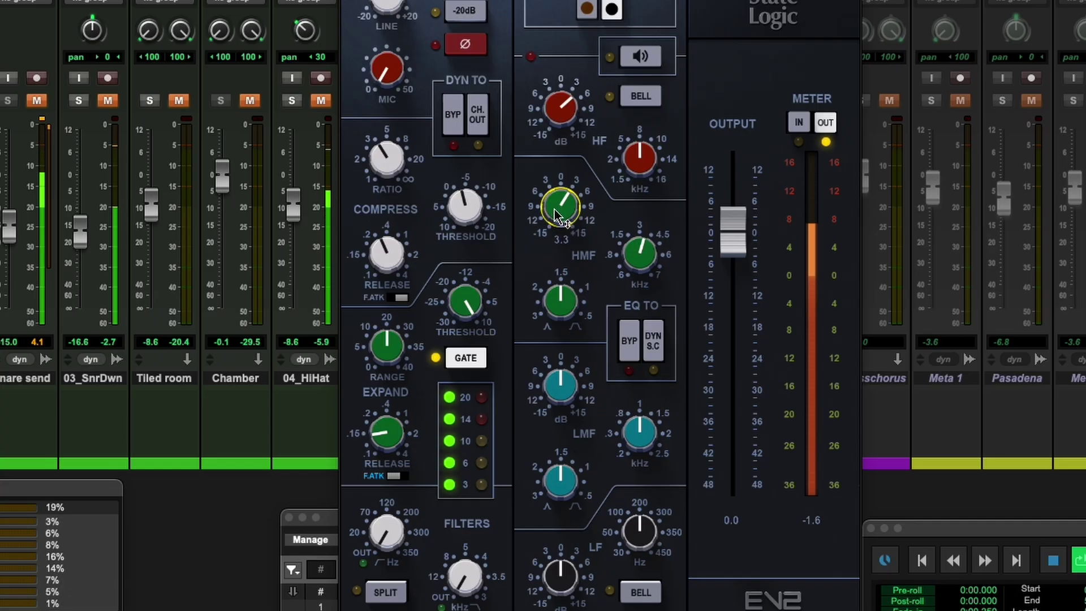
{"action": "left_click", "coordinate": [560, 108]}
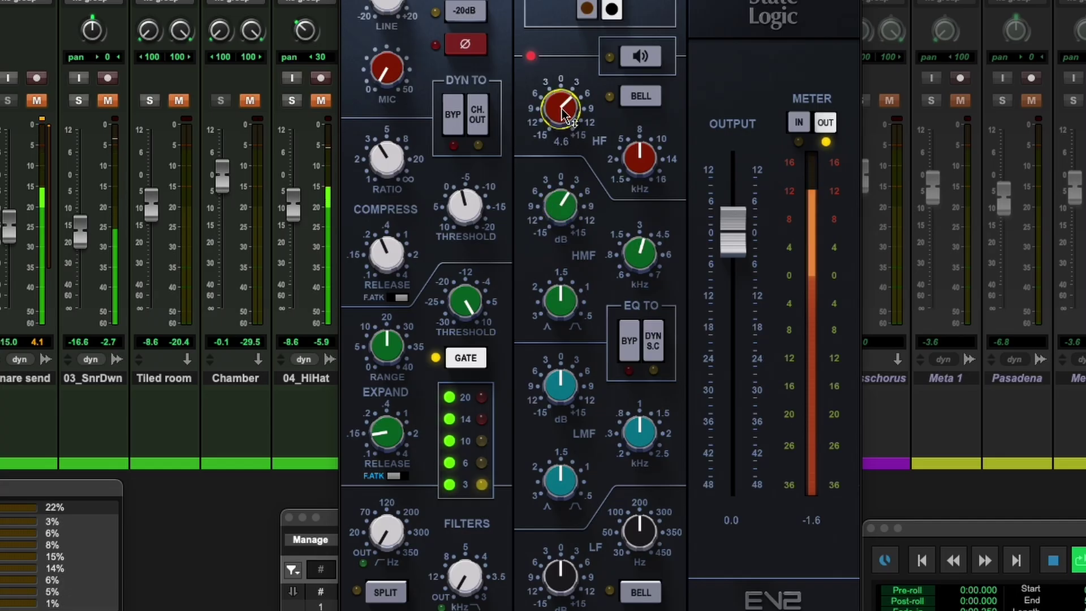
{"action": "left_click_drag", "start_coordinate": [561, 301], "coordinate": [560, 298]}
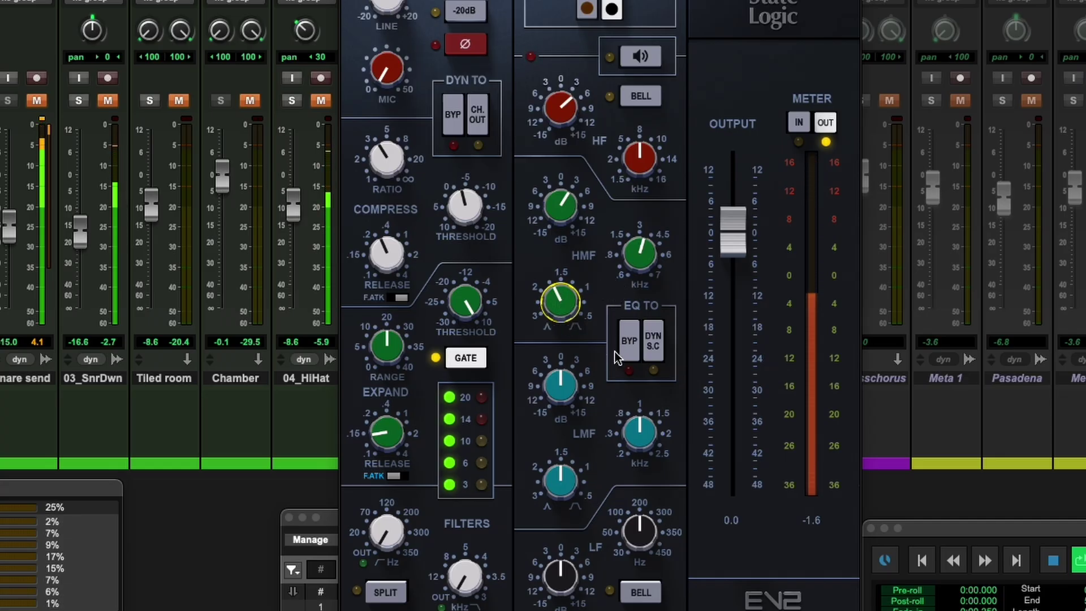
- Cut the LMF band by about 2 dB at 0.34 kHz and widen its bandwidth slightly
{"action": "left_click_drag", "start_coordinate": [640, 433], "coordinate": [639, 456]}
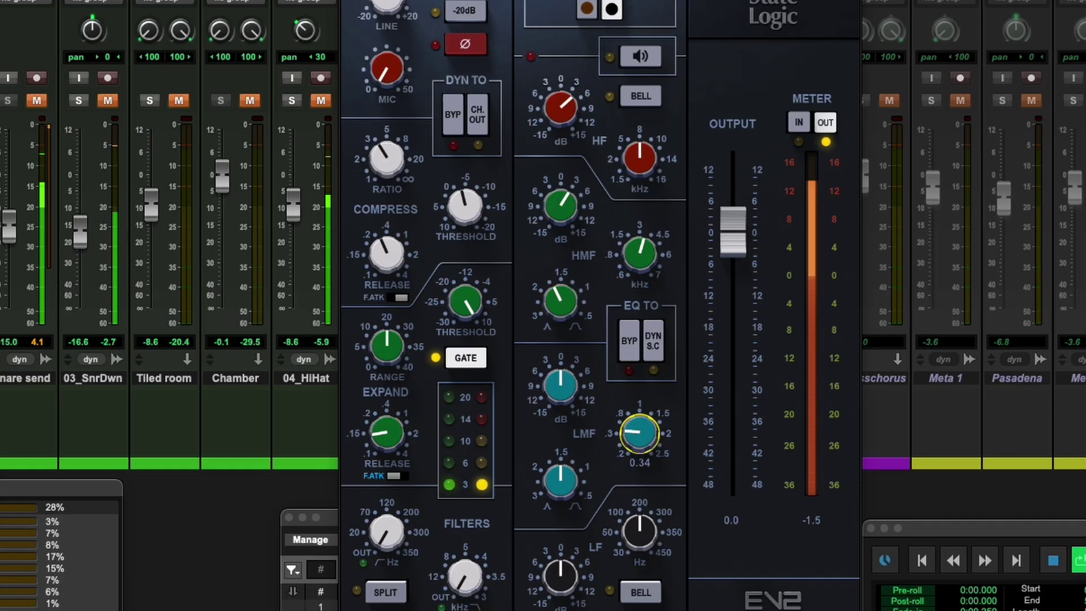
{"action": "left_click", "coordinate": [561, 387]}
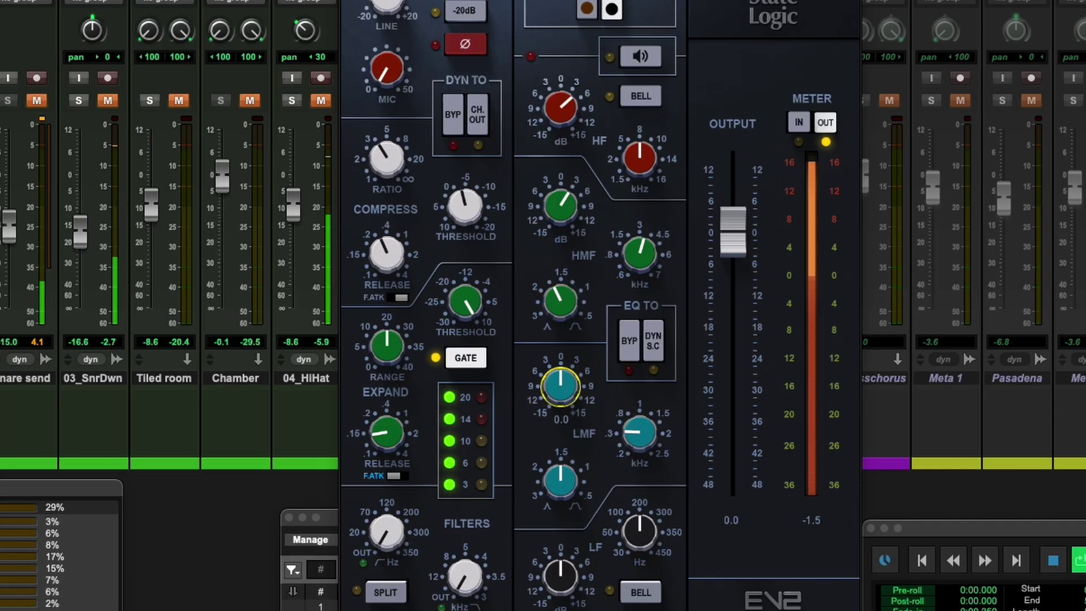
{"action": "left_click_drag", "start_coordinate": [560, 387], "coordinate": [560, 391]}
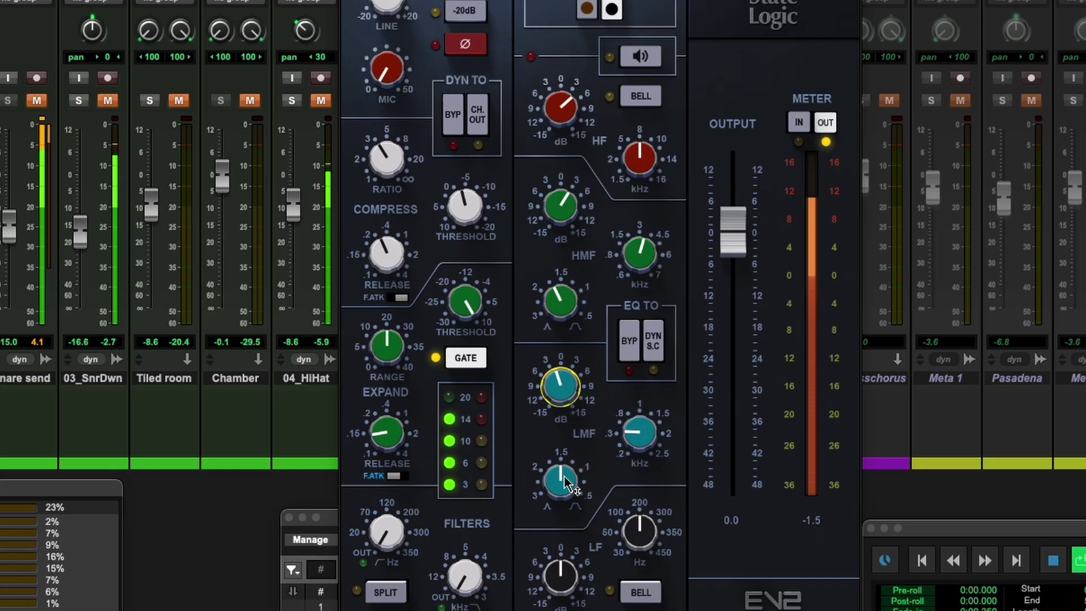
{"action": "left_click_drag", "start_coordinate": [567, 484], "coordinate": [568, 481]}
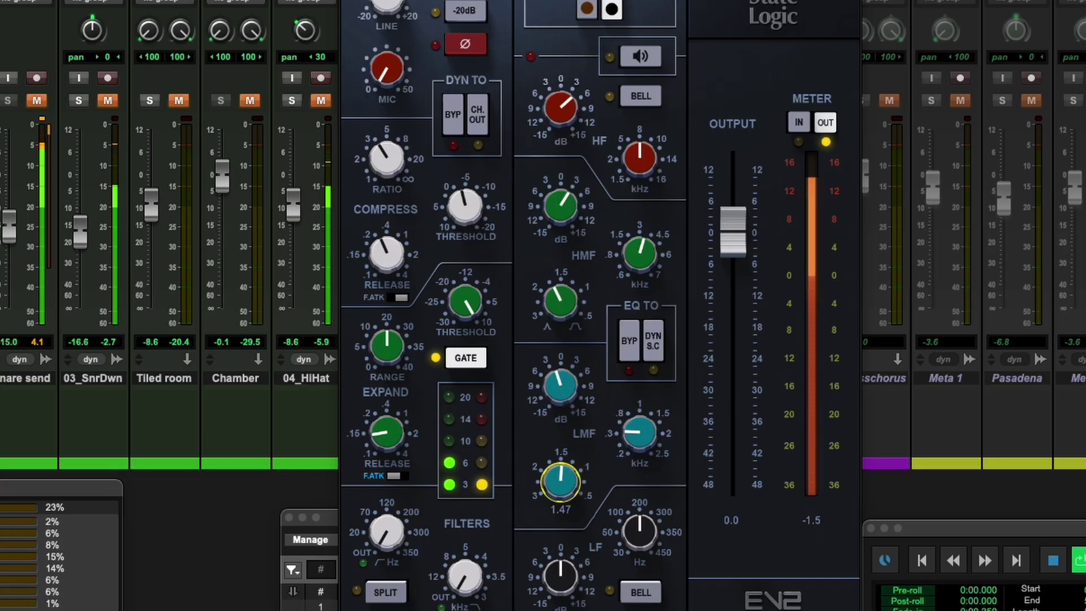
{"action": "left_click", "coordinate": [560, 387]}
- Compare the kick with the EQ bypassed and active, and raise the high-pass filter to about 100 Hz
{"action": "left_click", "coordinate": [628, 336]}
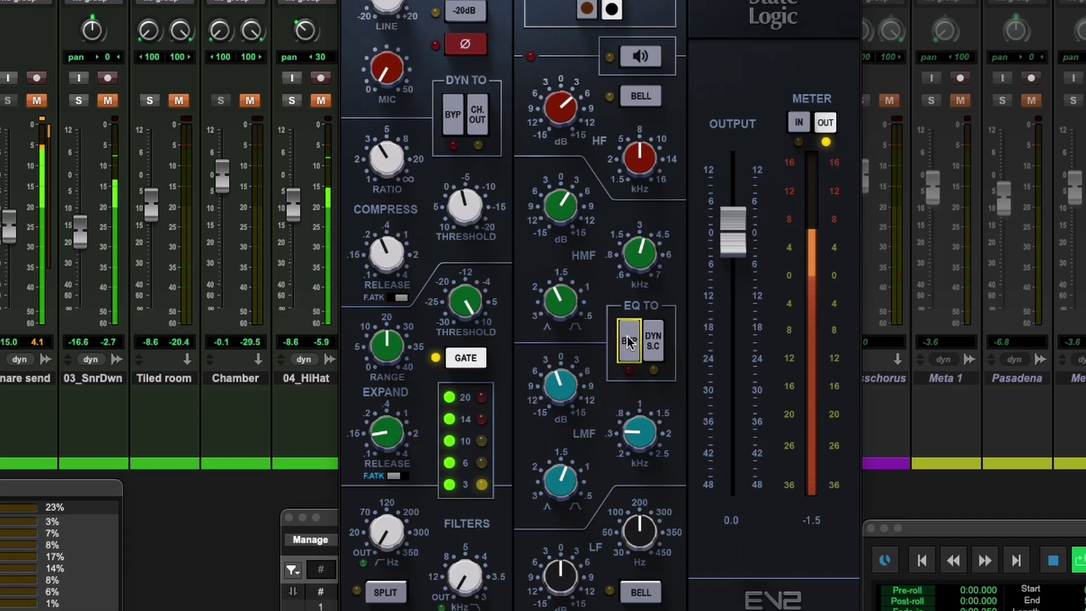
{"action": "left_click", "coordinate": [627, 337]}
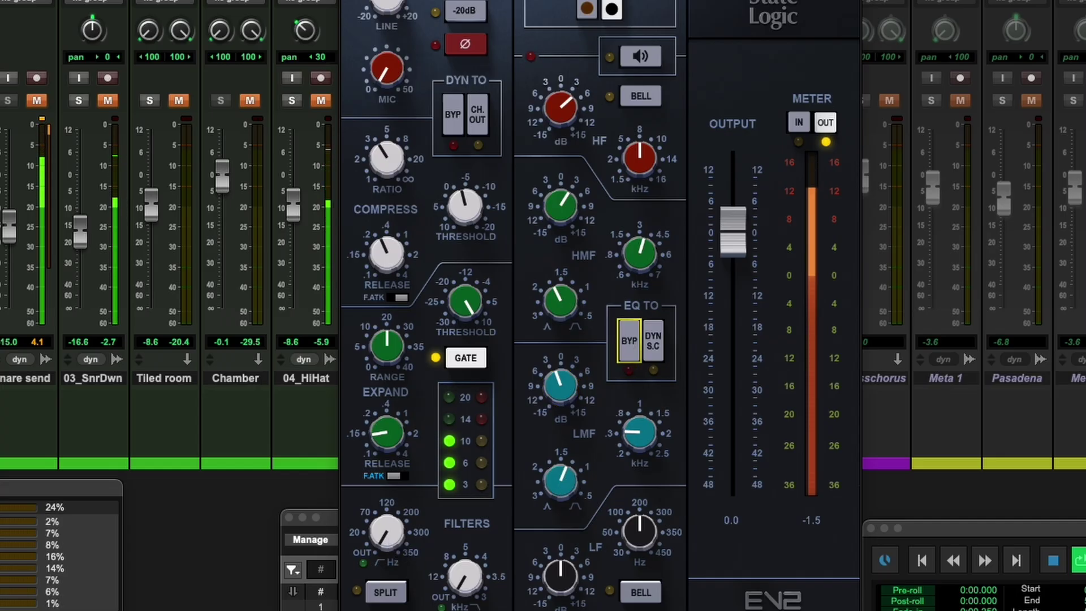
{"action": "left_click_drag", "start_coordinate": [390, 537], "coordinate": [390, 515]}
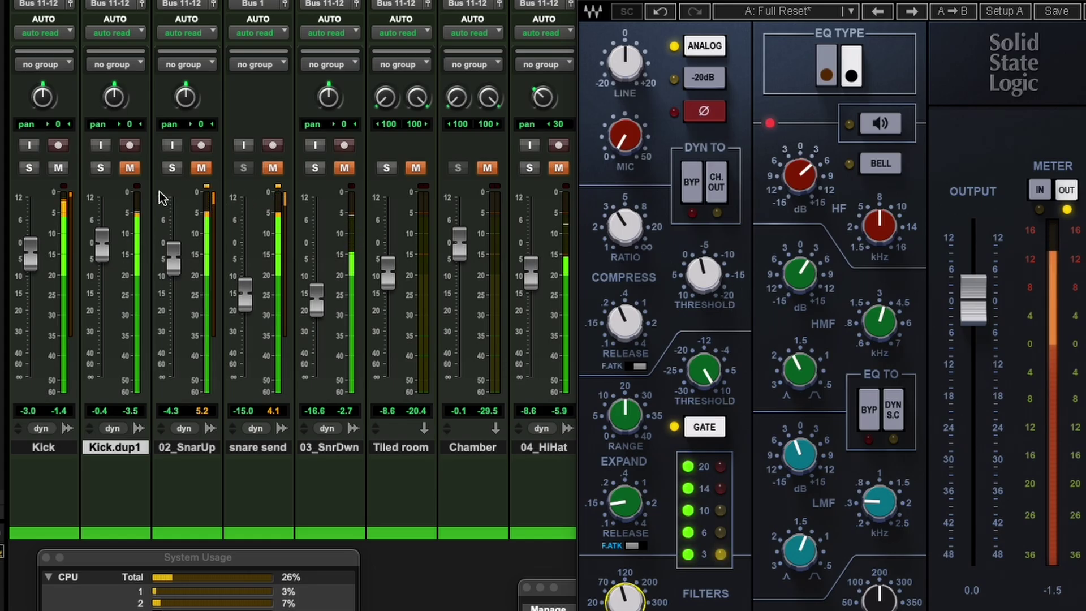
- Unmute Kick.dup1 to play together with Kick, and check the blend with the Kick's polarity inverted and normal
{"action": "left_click", "coordinate": [130, 168]}
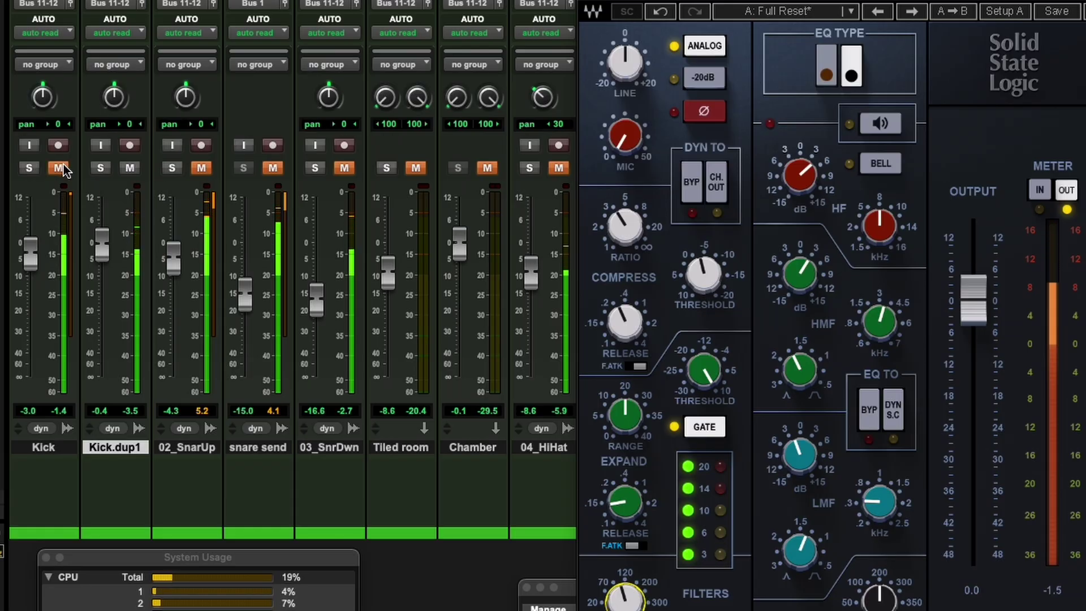
{"action": "left_click", "coordinate": [63, 169]}
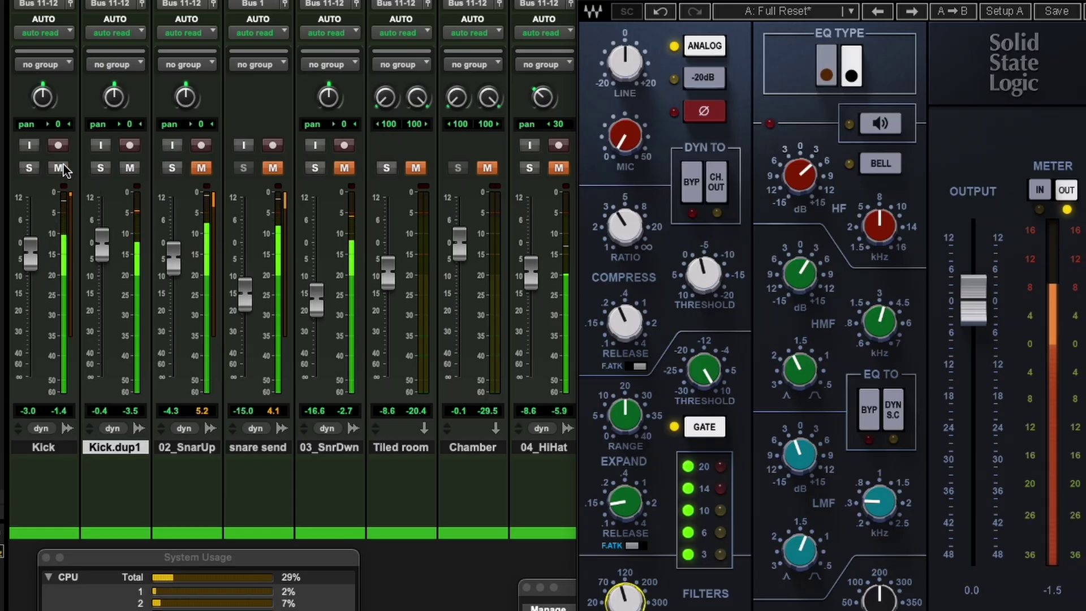
{"action": "left_click", "coordinate": [131, 167]}
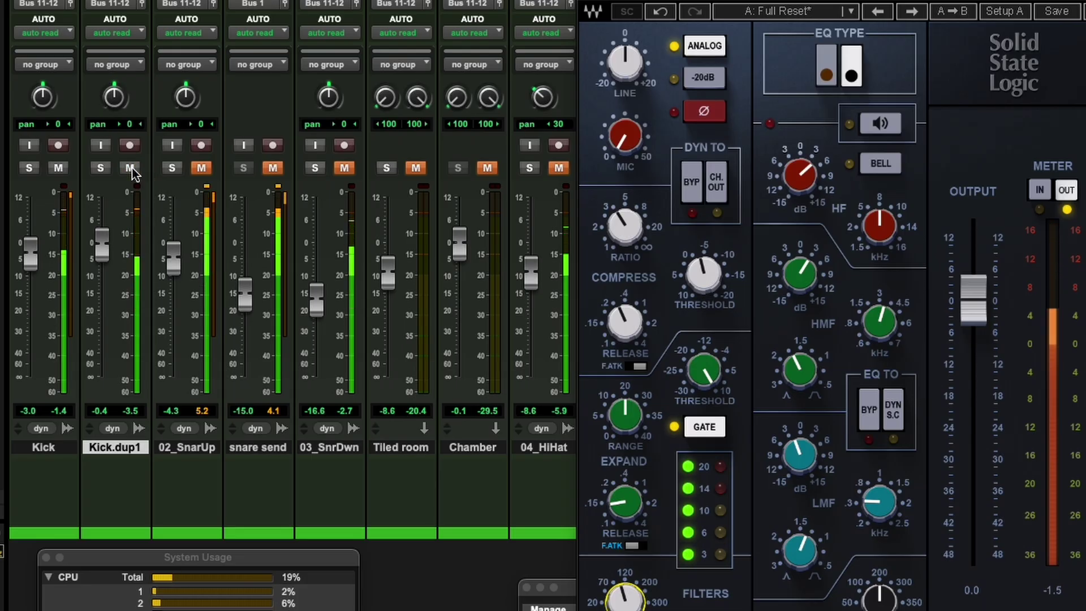
{"action": "left_click", "coordinate": [131, 167]}
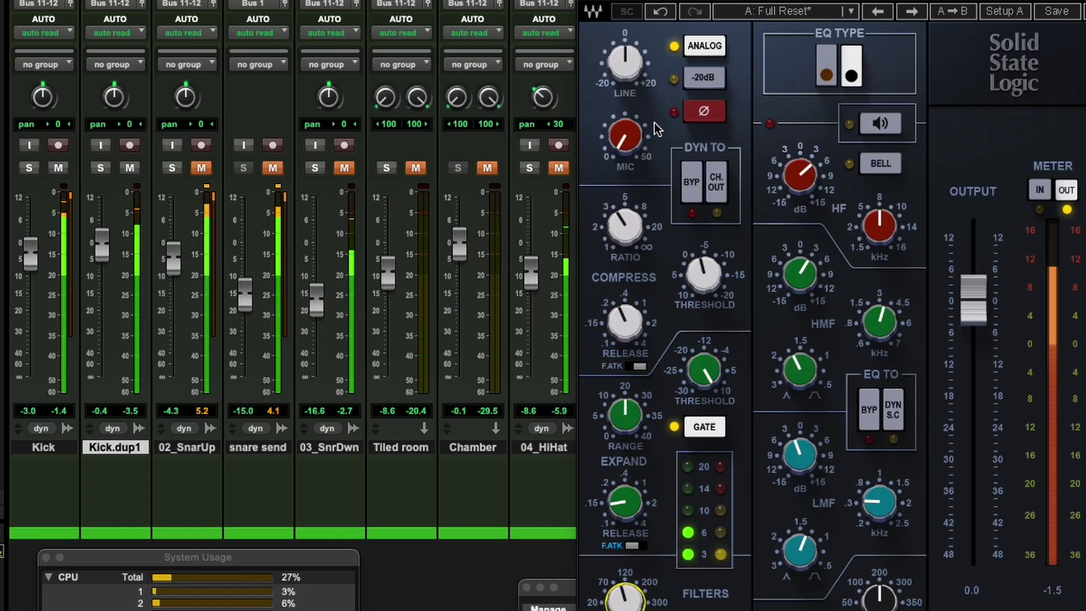
{"action": "left_click", "coordinate": [712, 117]}
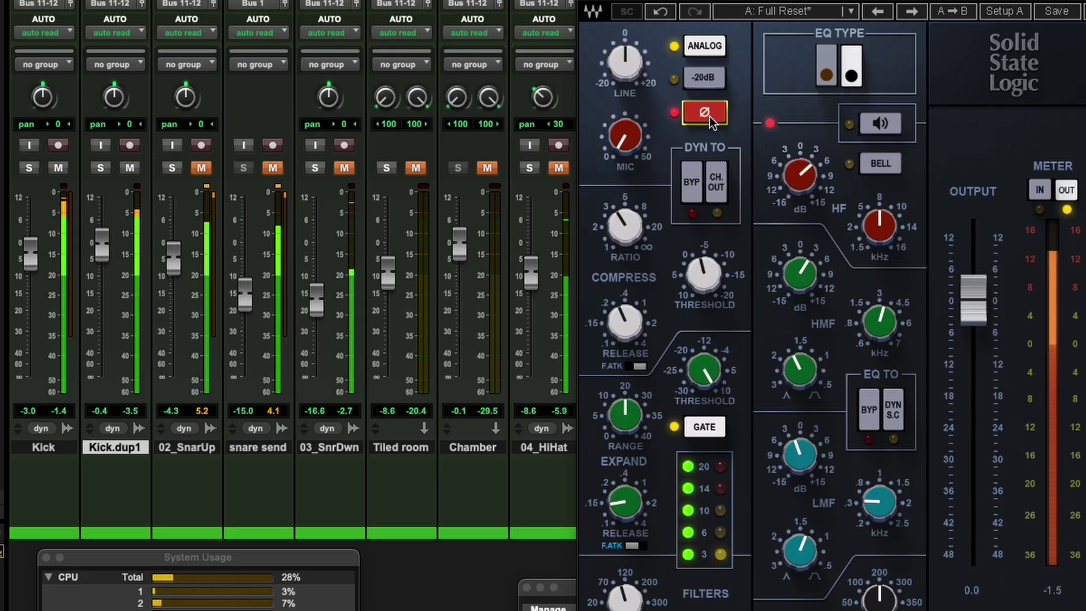
{"action": "left_click", "coordinate": [709, 116]}
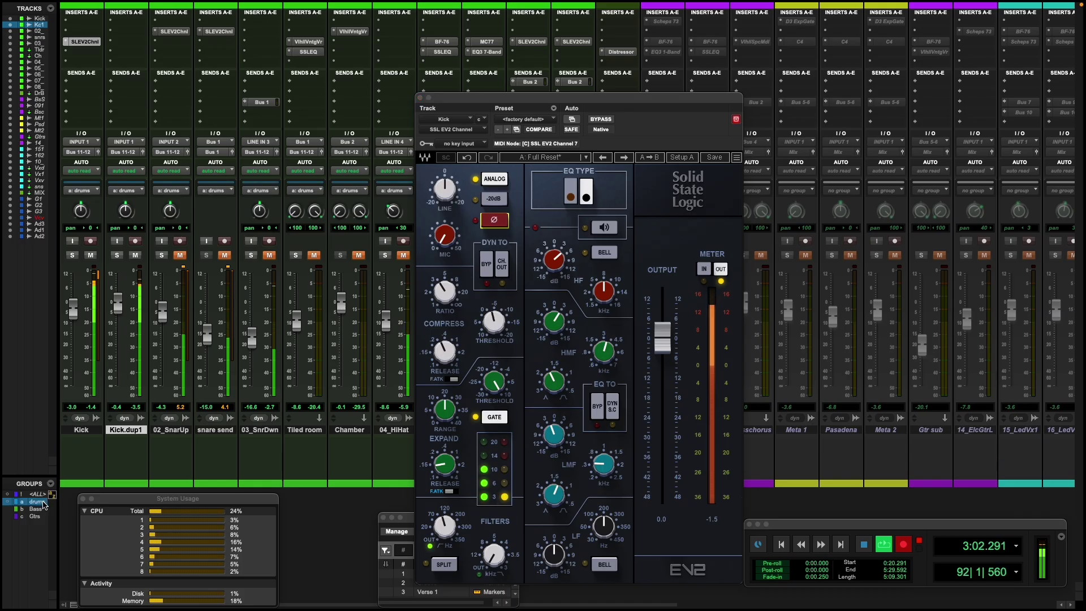
- Unmute all the drum tracks through the drums group, disable the group and toggle the Kick track's mute to compare
{"action": "left_click", "coordinate": [181, 256]}
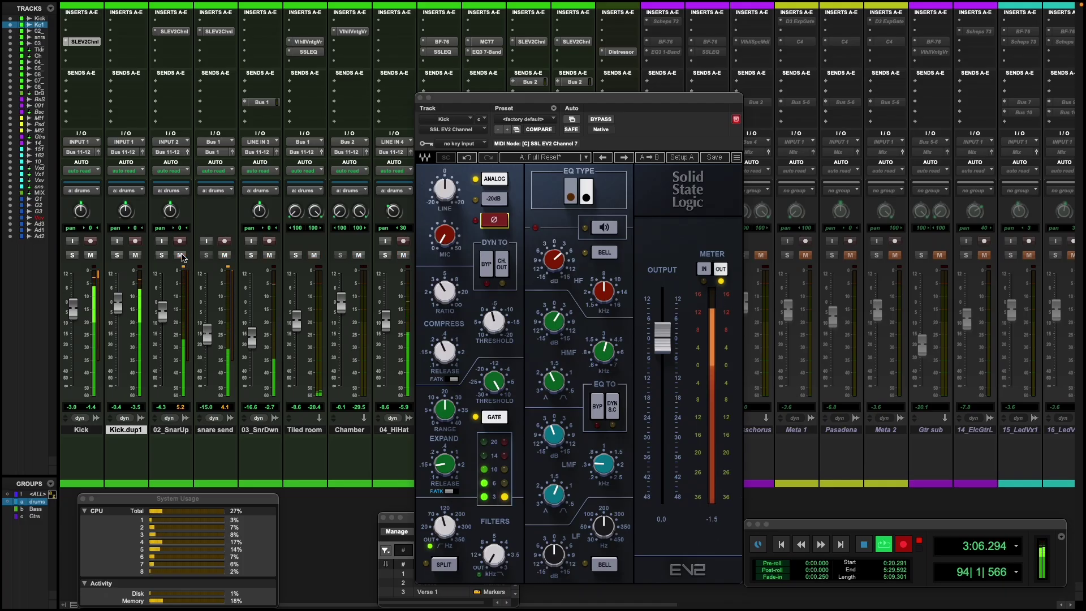
{"action": "left_click", "coordinate": [36, 502]}
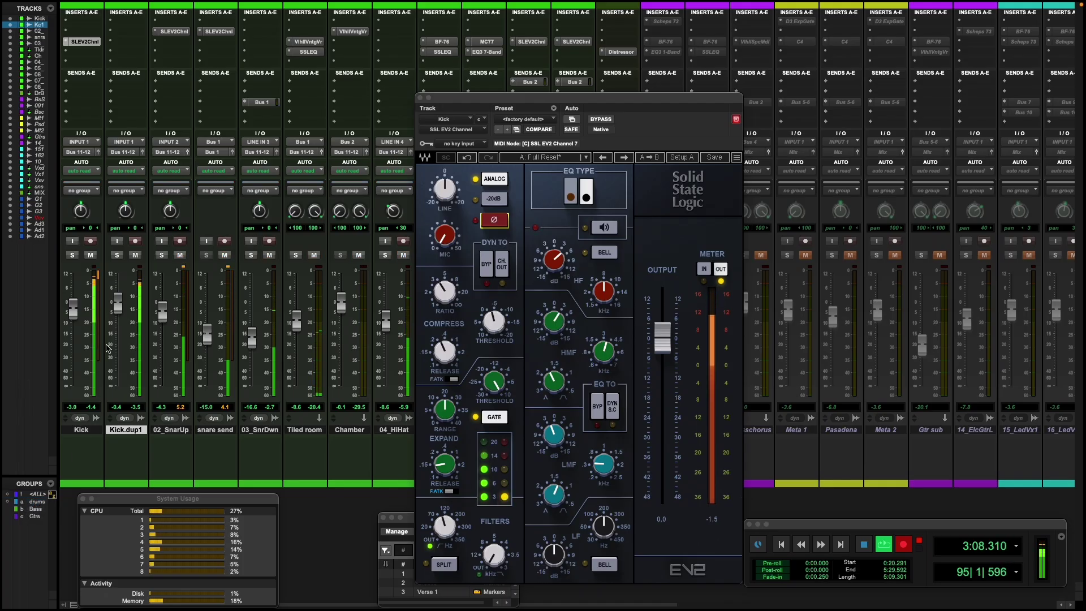
{"action": "left_click", "coordinate": [93, 255]}
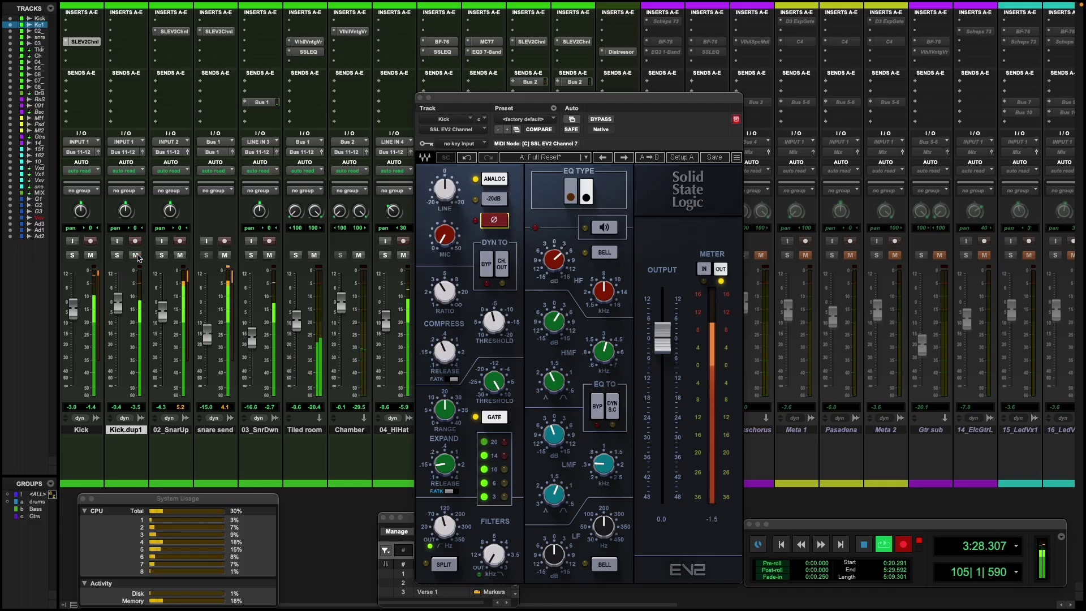
- Re-enable the drums group and switch the mute of all its tracks on and off, leaving them muted
{"action": "left_click", "coordinate": [38, 502]}
{"action": "left_click", "coordinate": [91, 256]}
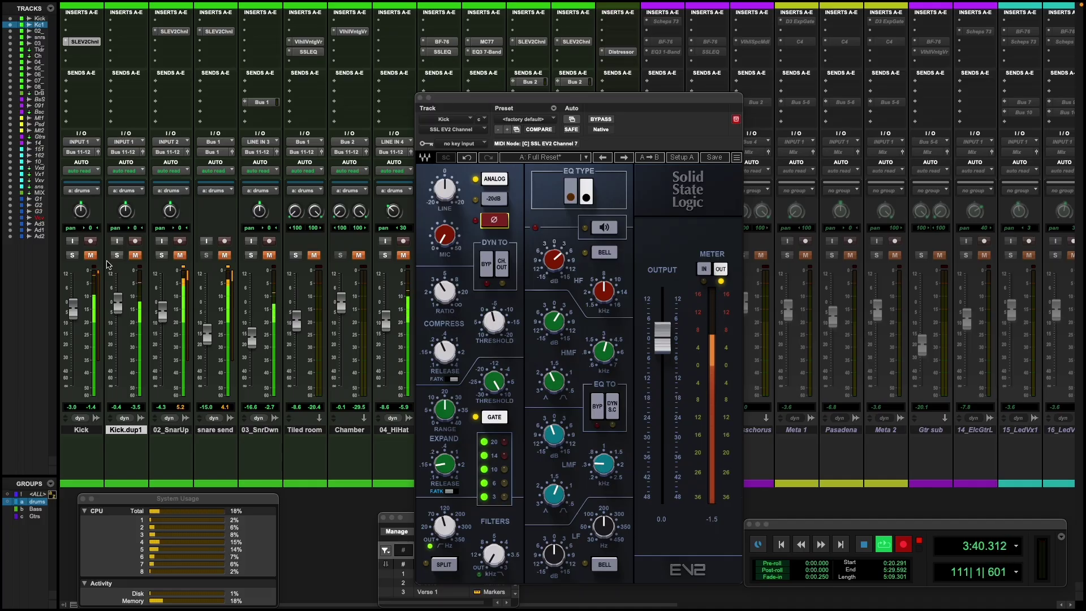
{"action": "left_click", "coordinate": [93, 257]}
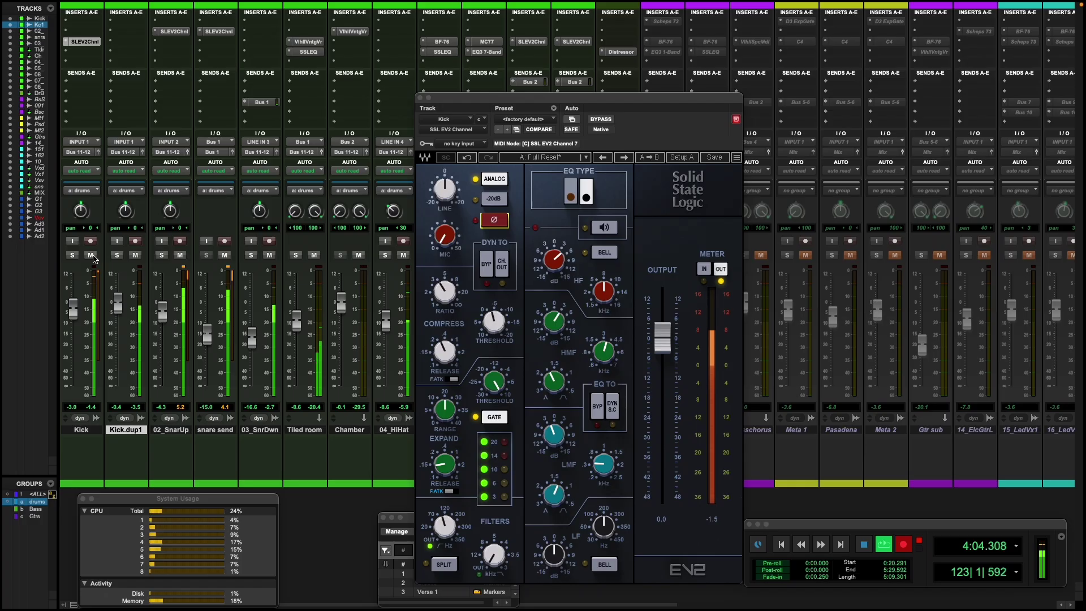
{"action": "left_click", "coordinate": [91, 256]}
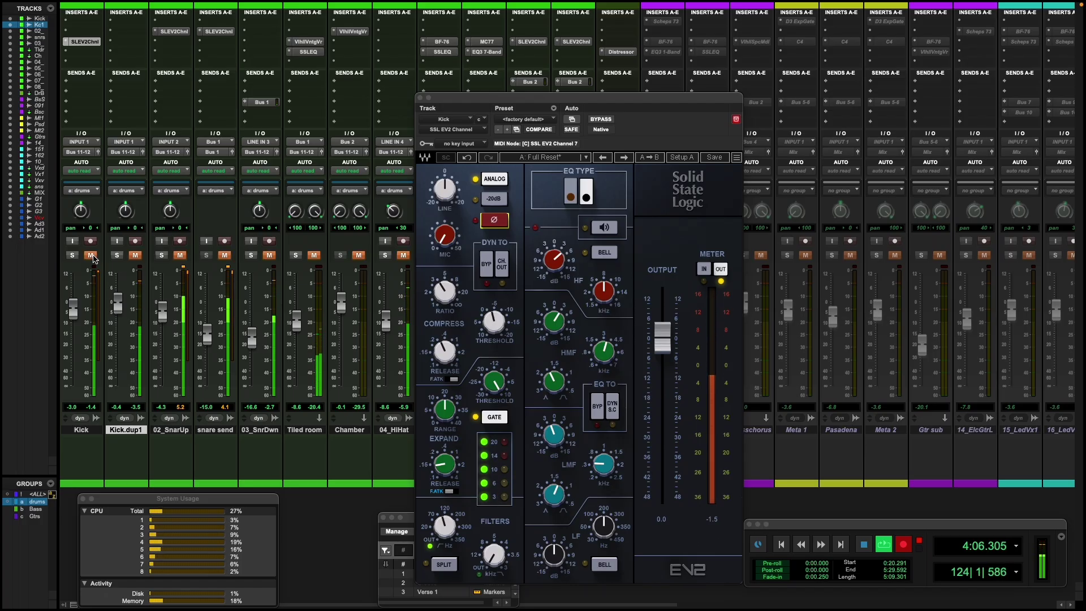